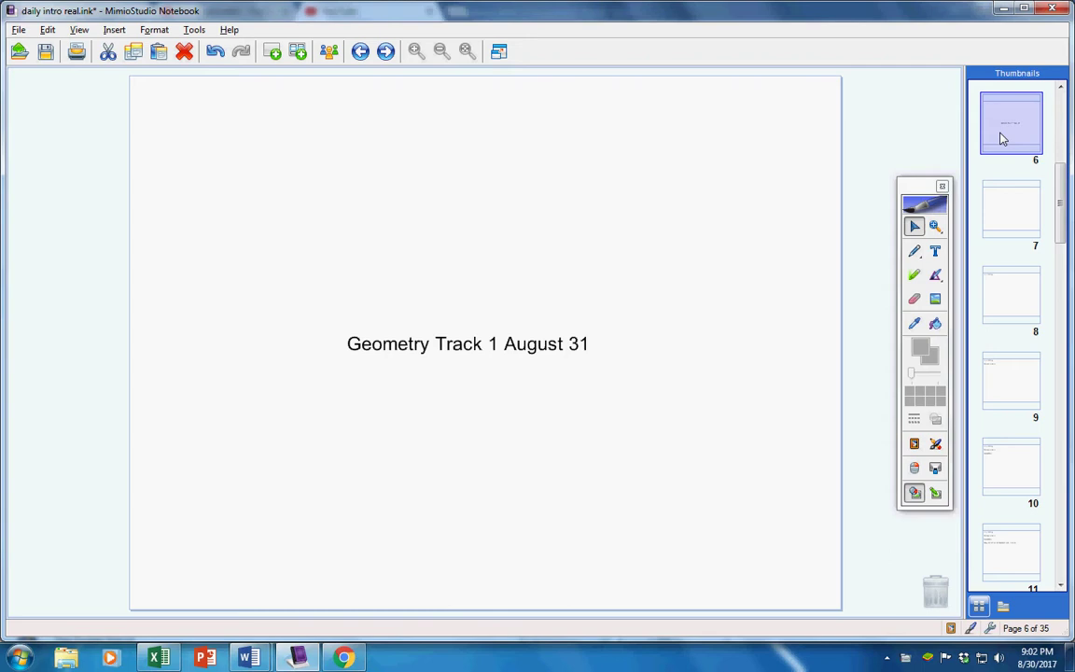
Step: Advance from page 7 to page 10, revealing Quiz Tuesday, Nothing to turn in and Incompletes
key("Page_Down")
key("Page_Down")
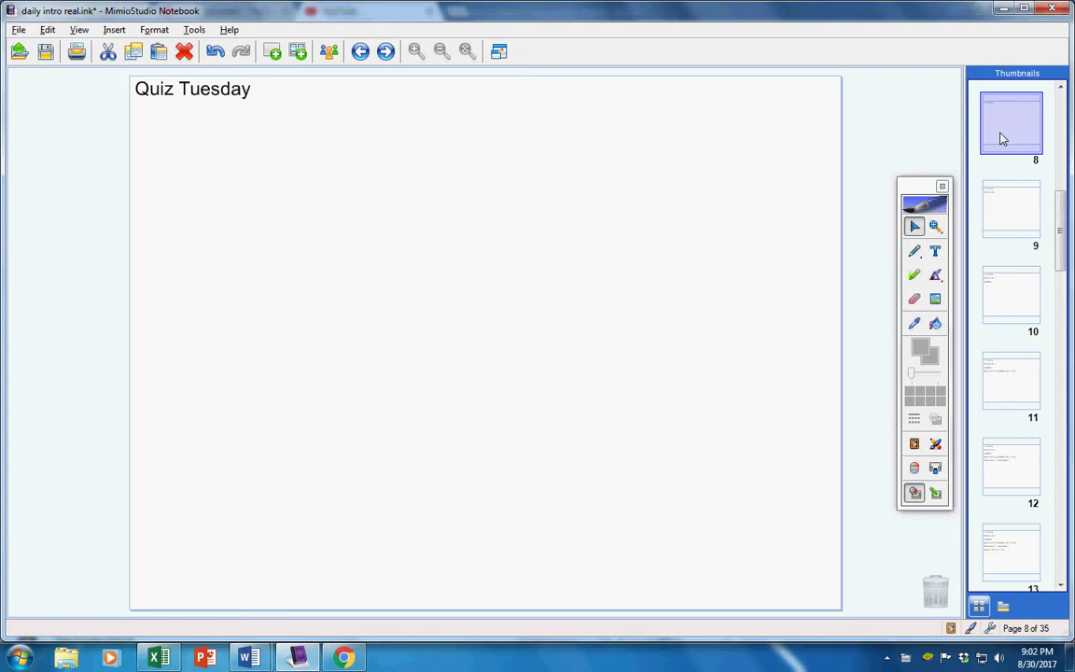
key("Page_Down")
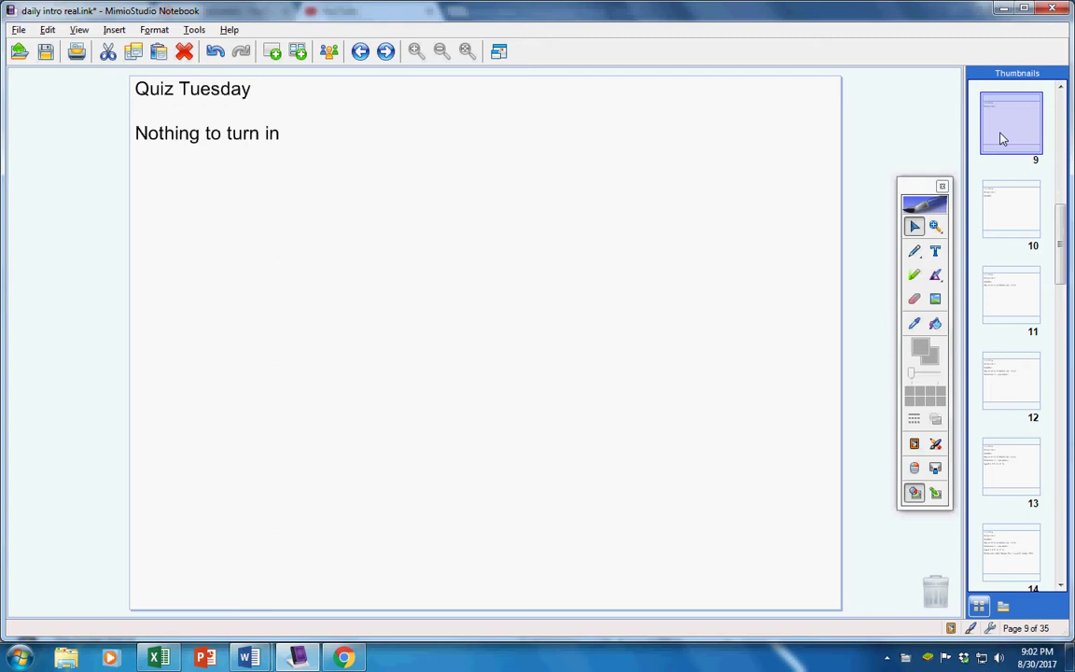
key("Page_Down")
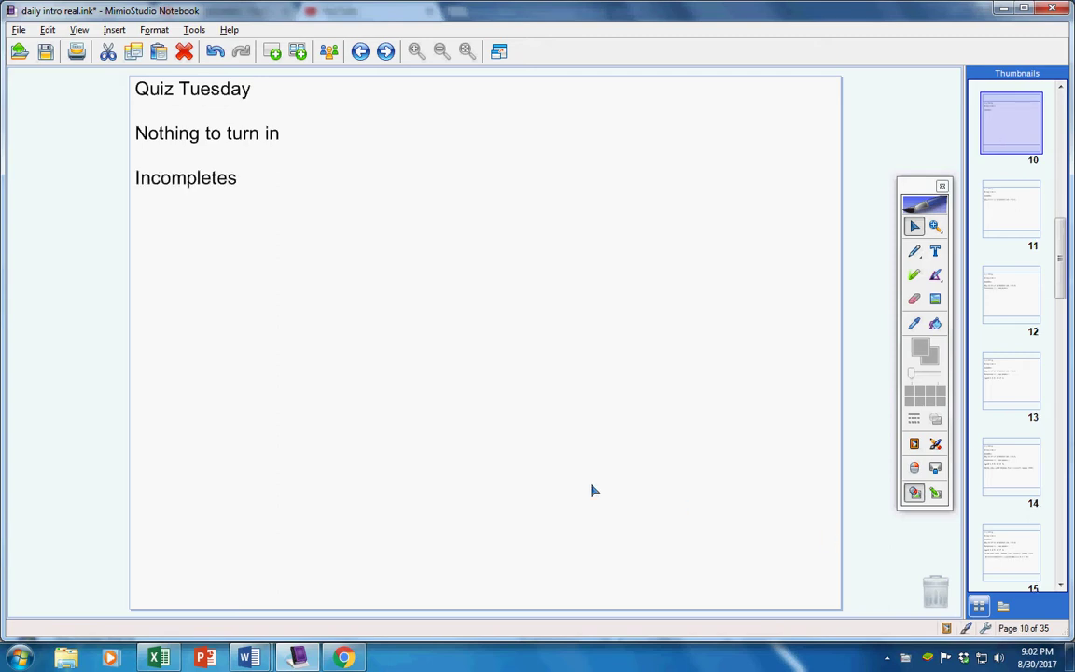
mouse_move(259, 656)
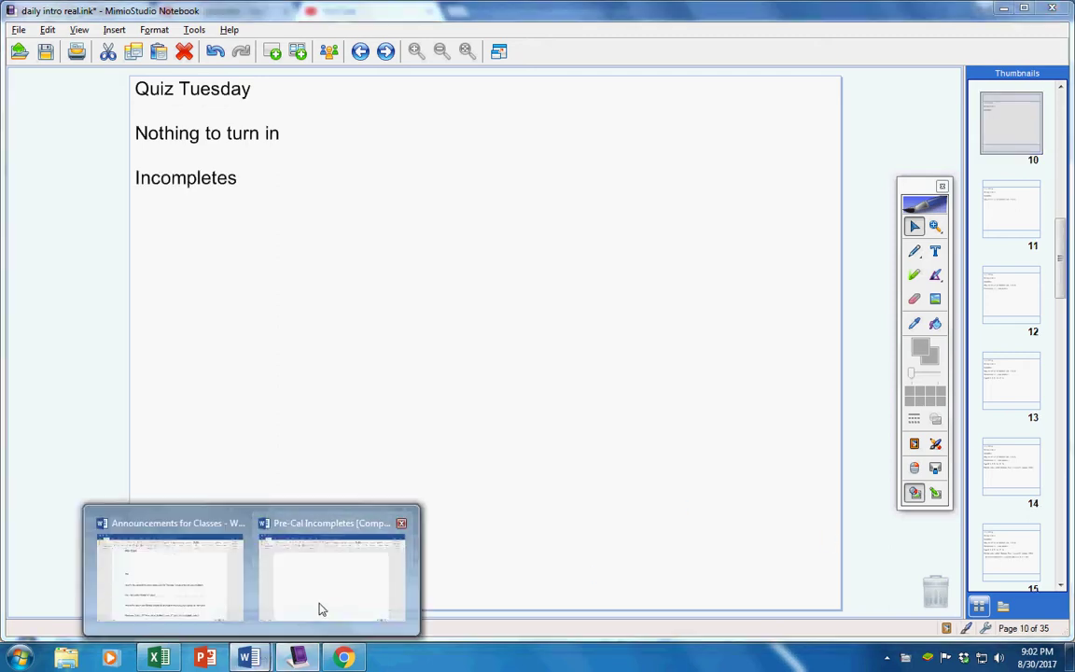
right_click(249, 657)
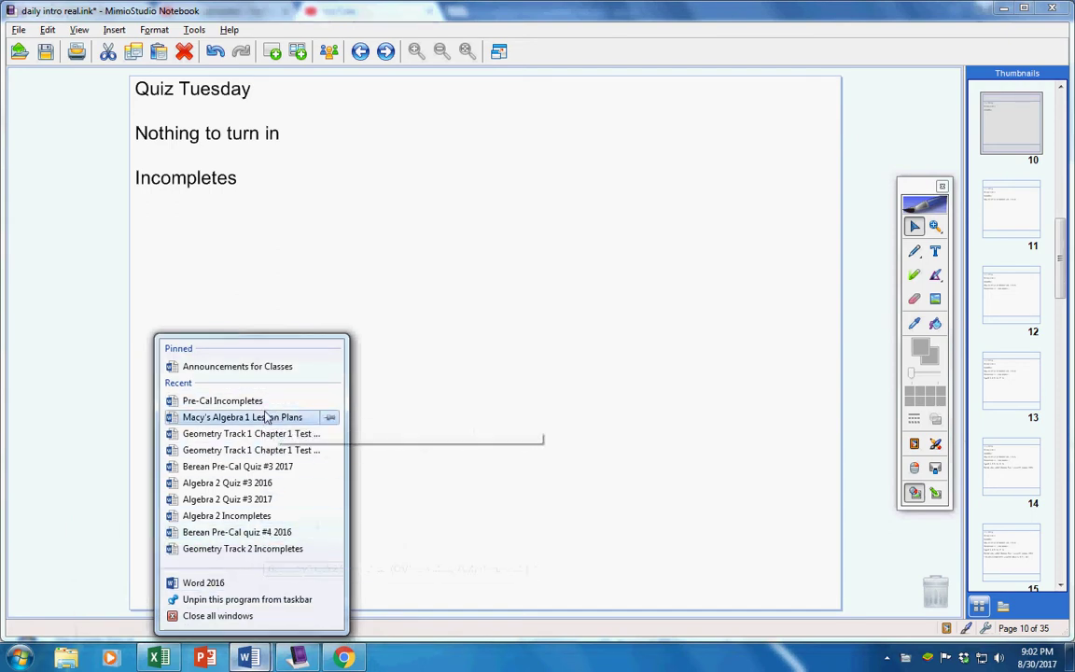
left_click(472, 361)
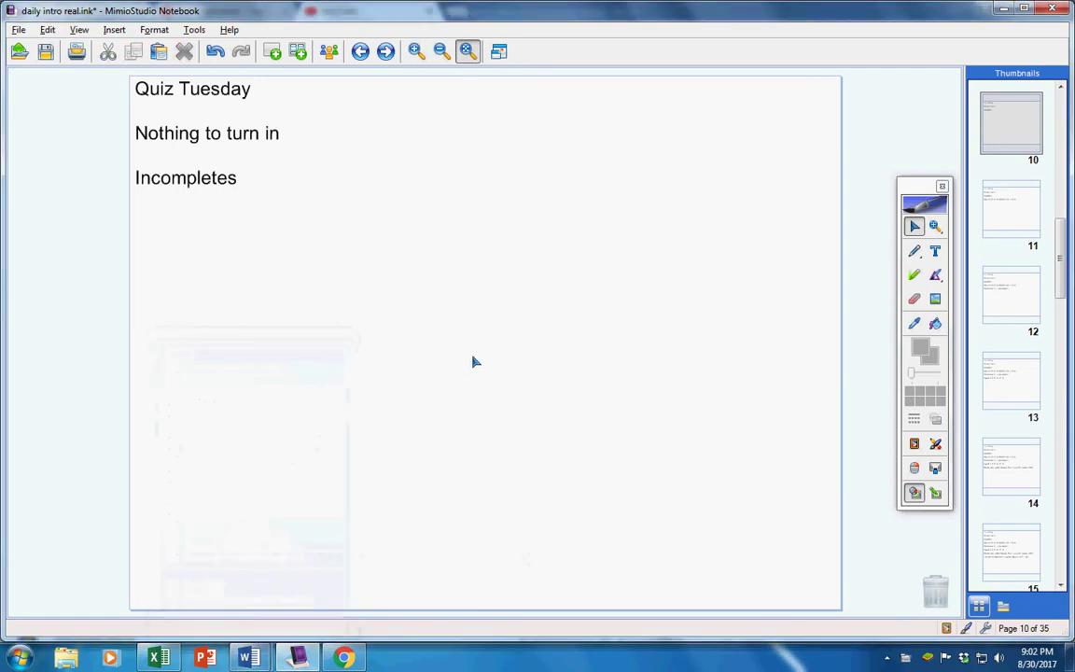
Step: Reveal the today's-work line and the homework due tomorrow with its page 60 problem numbers
key("Page_Down")
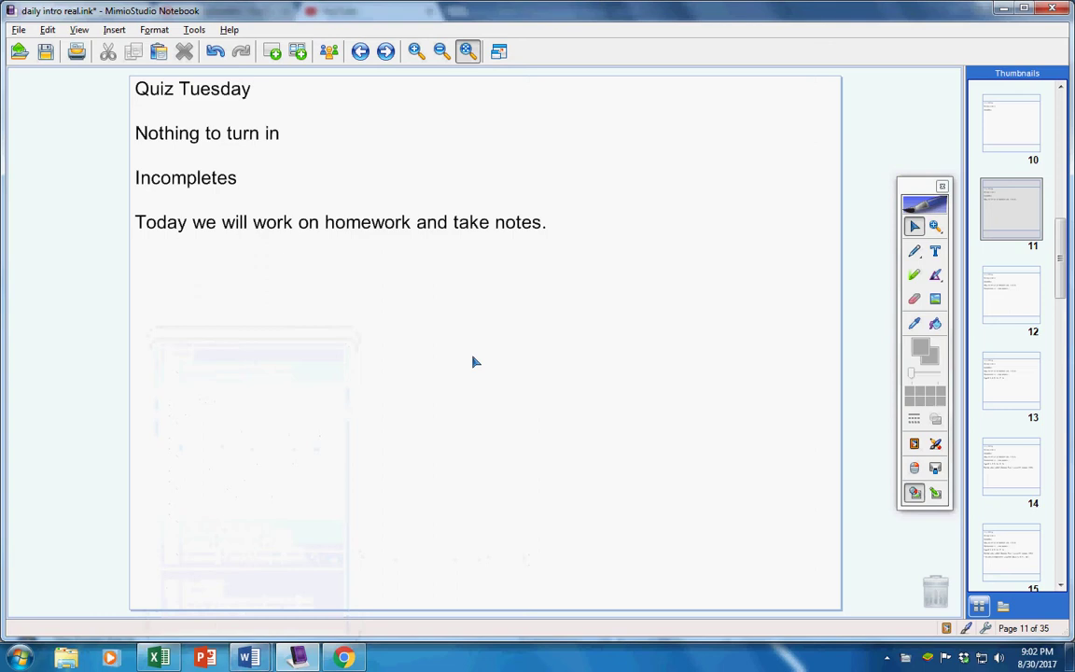
key("Page_Down")
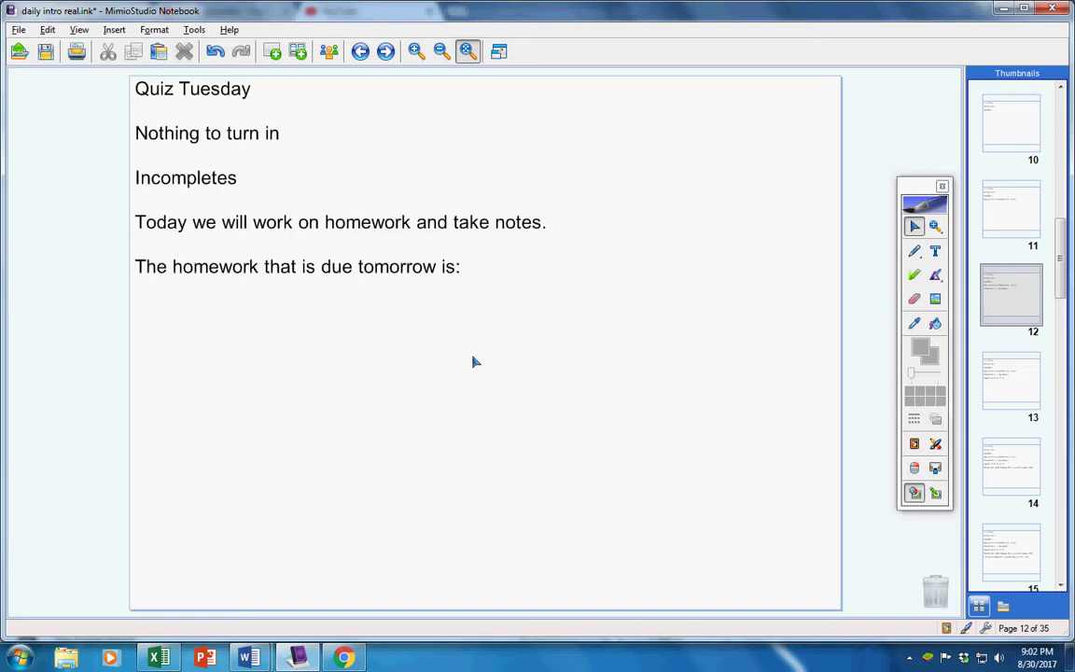
key("Page_Down")
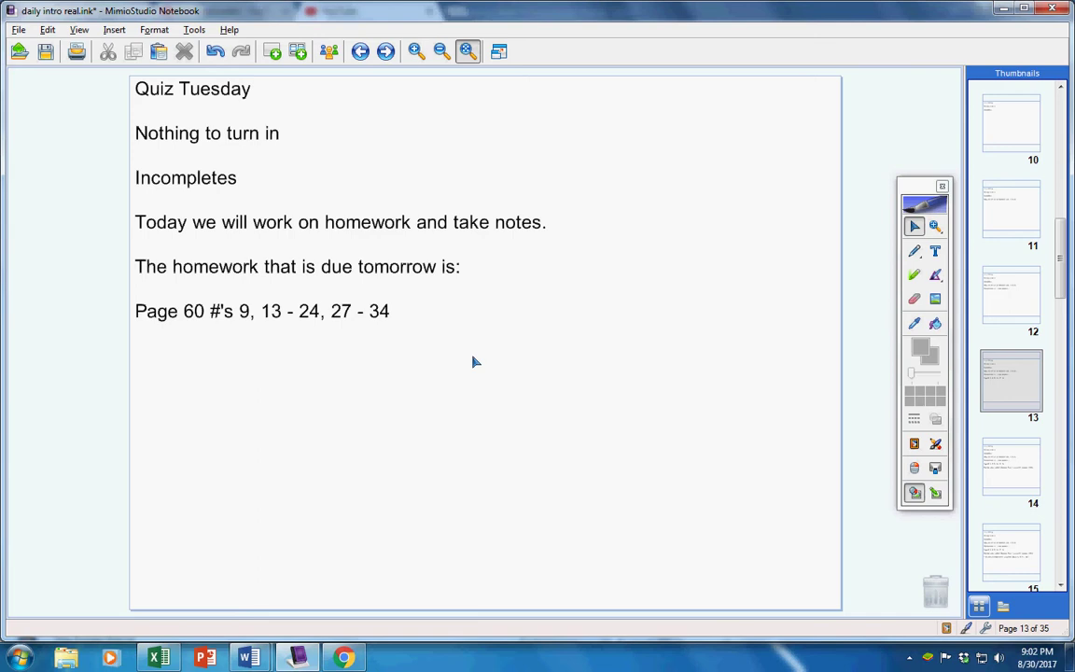
Step: Reveal the help video line and the Angle and Segment Addition video title with its description
key("Page_Down")
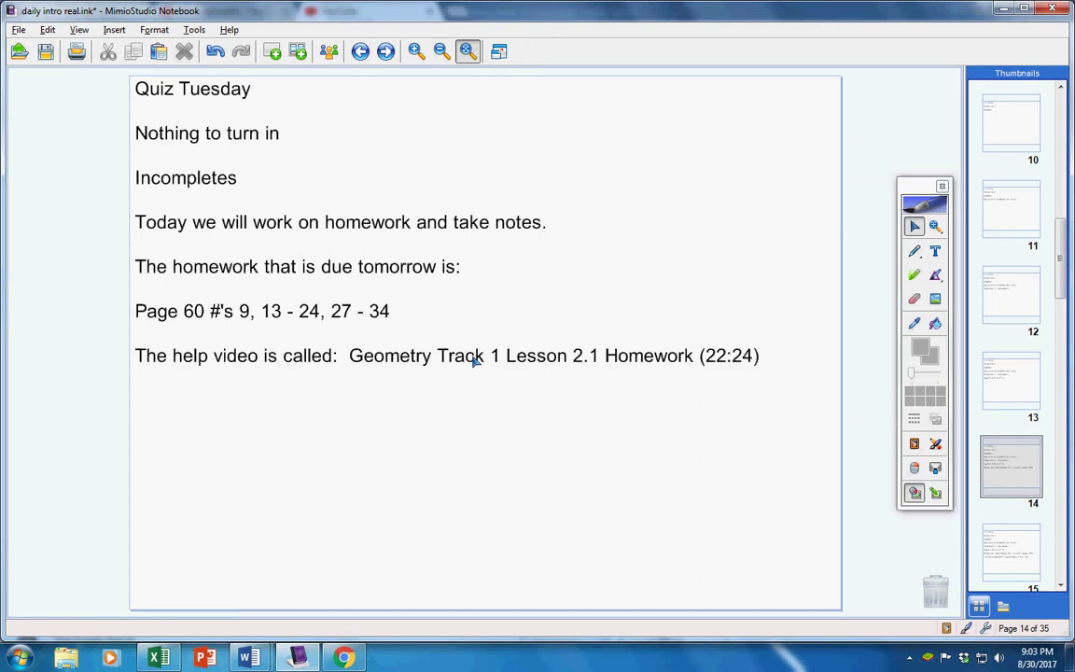
key("Page_Down")
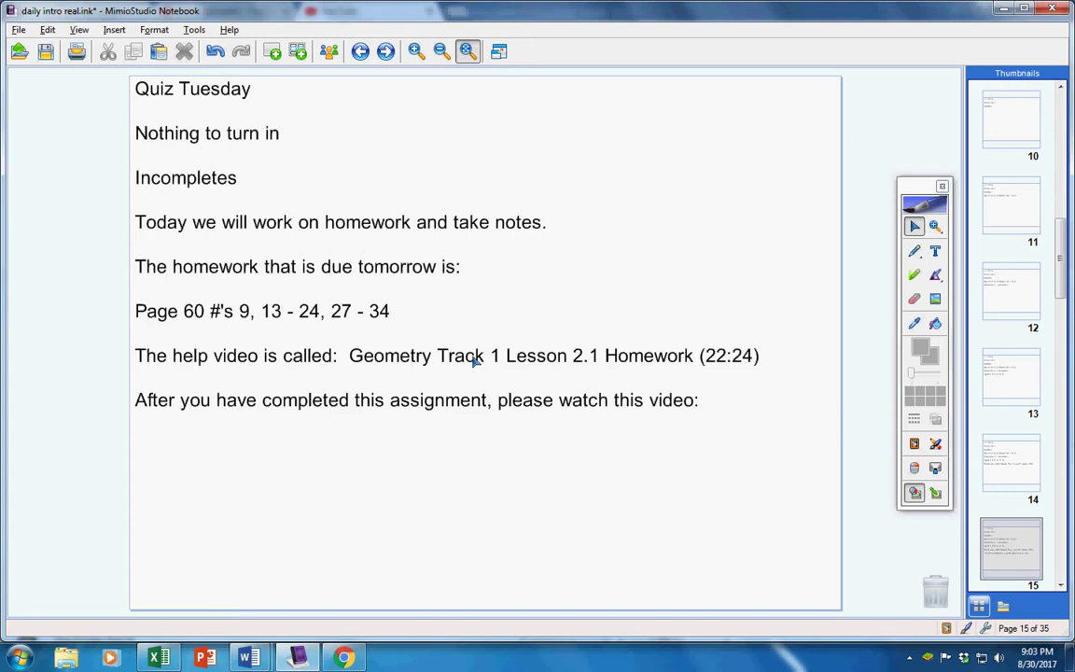
key("Page_Down")
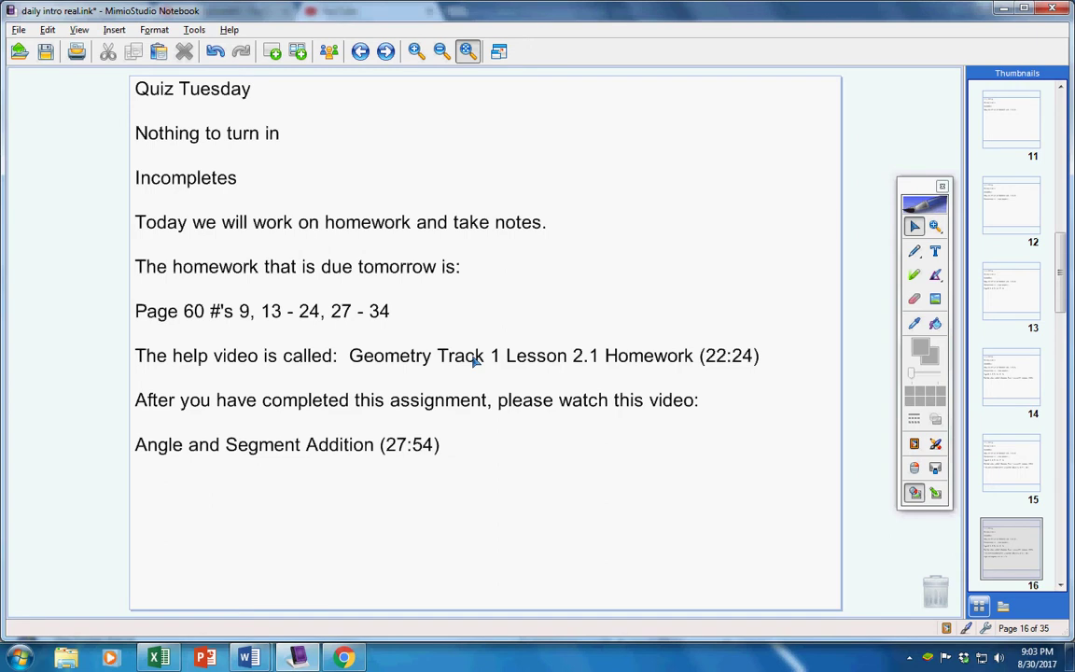
key("Page_Down")
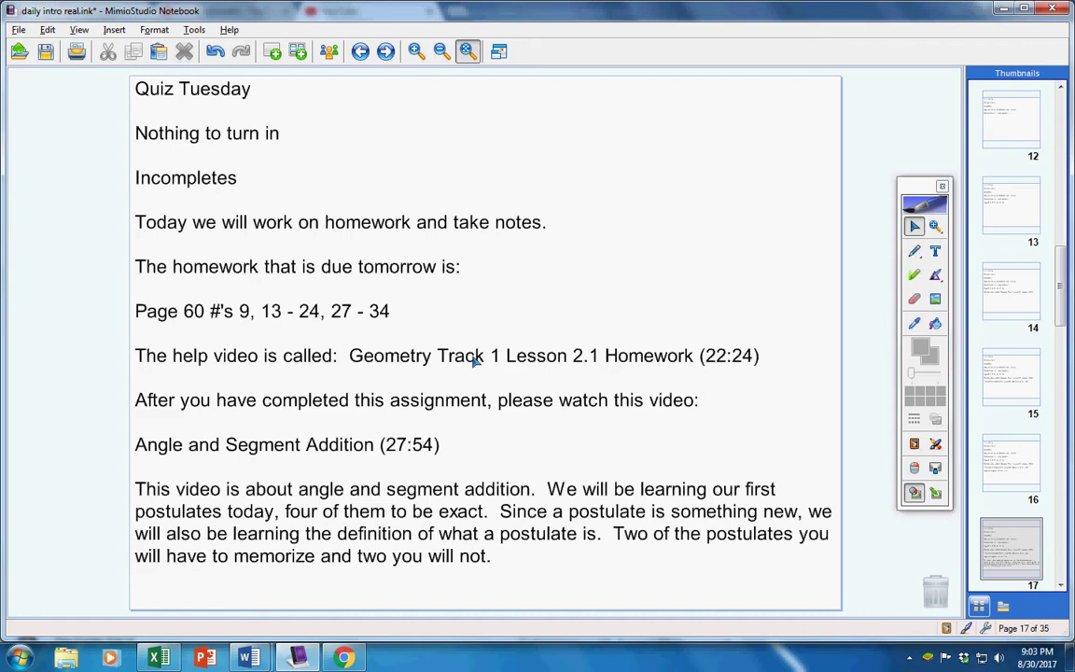
key("Page_Down")
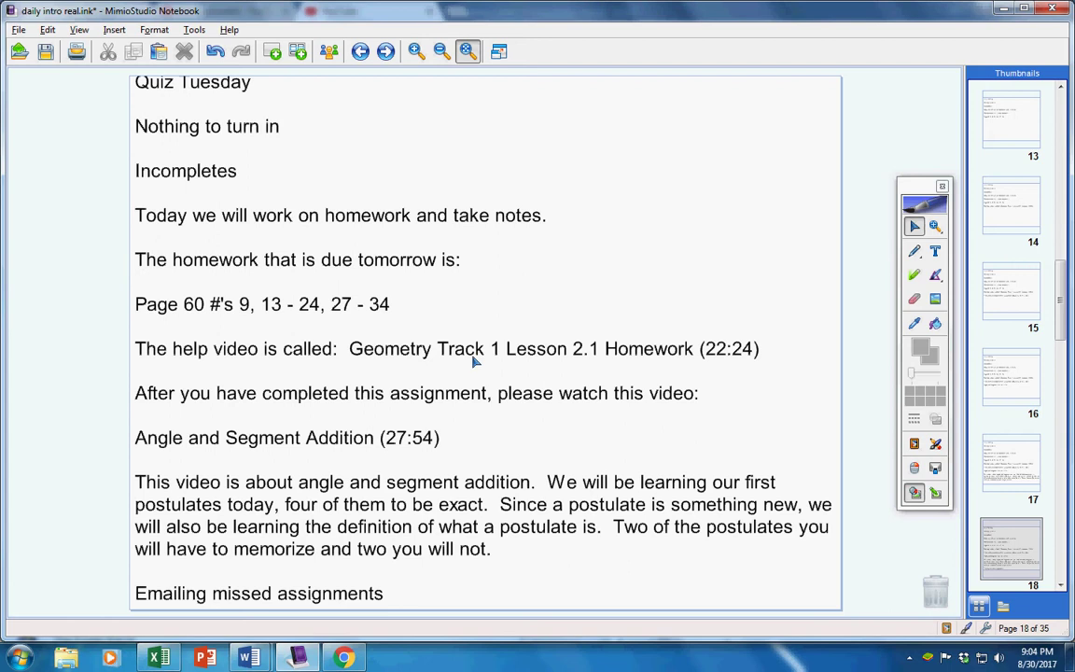
Step: Advance from page 18 to 22: graded tests, the correction video line, and 'Have a great day' closing
key("Page_Down")
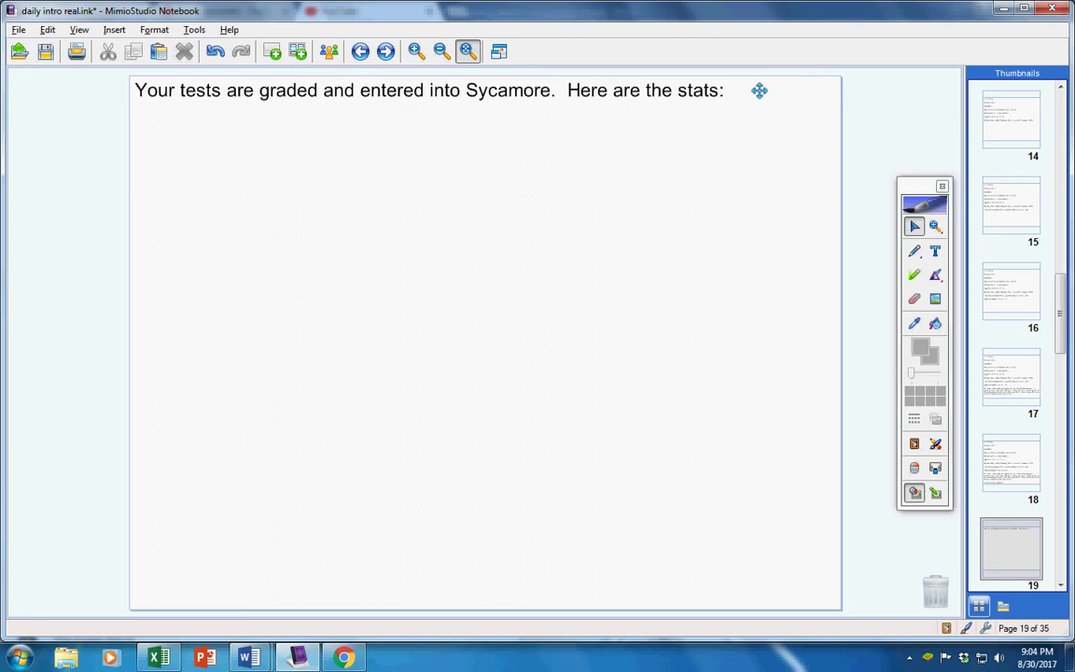
key("Page_Down")
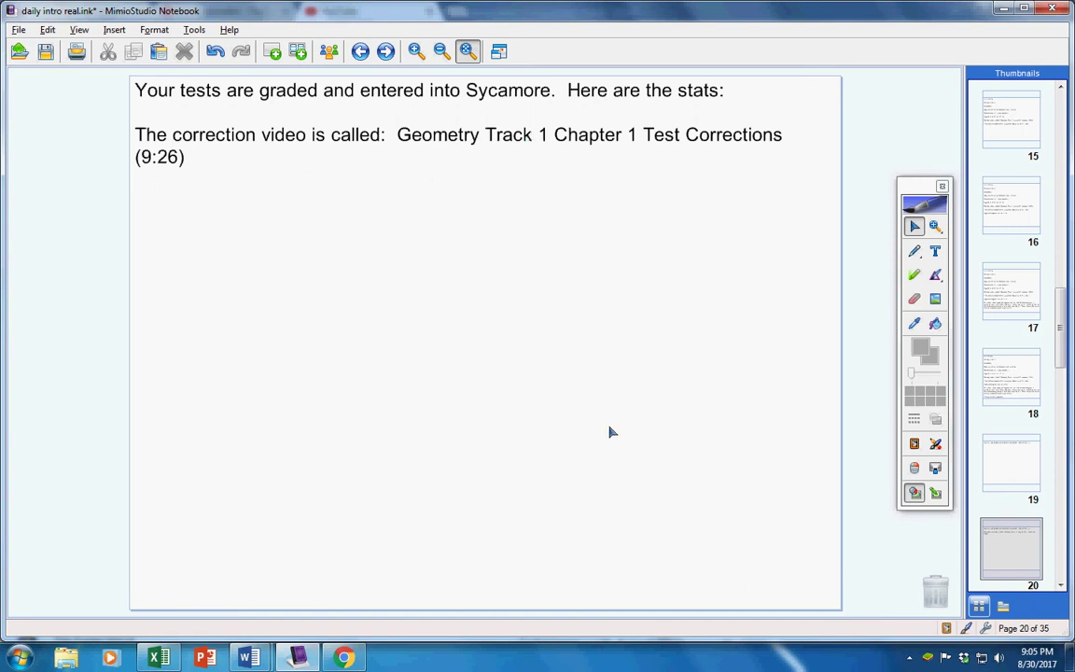
key("Page_Down")
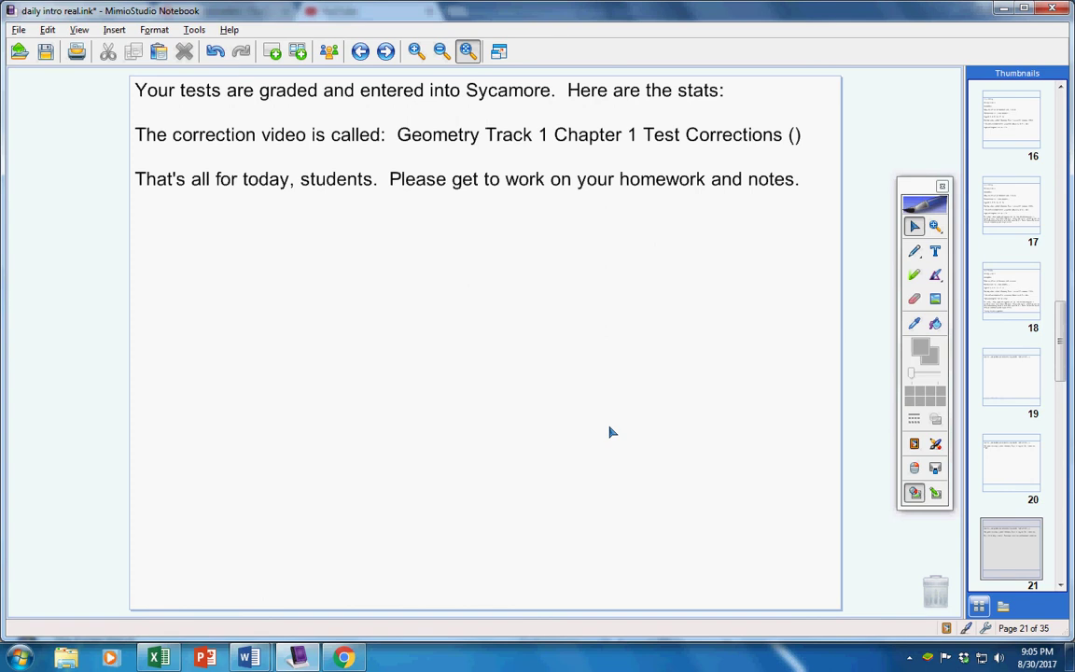
key("Page_Down")
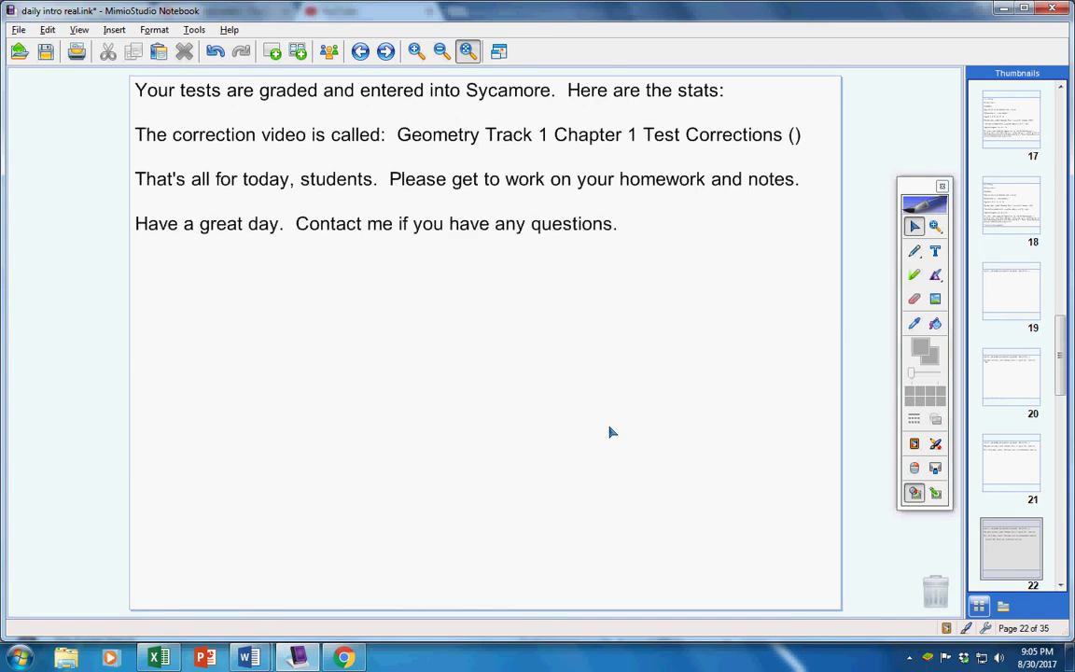